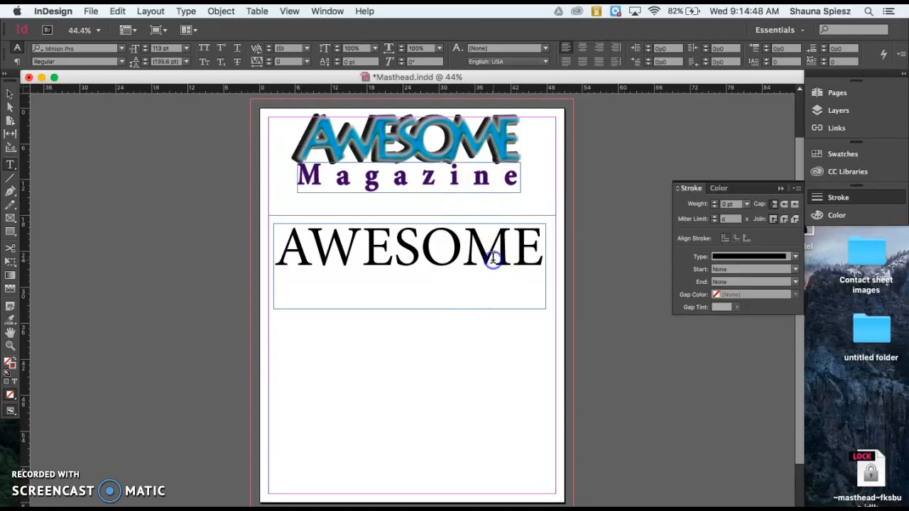
- Apply a linear gradient fill to all the letters of the lower AWESOME text
click(542, 248)
drag(542, 248, 282, 253)
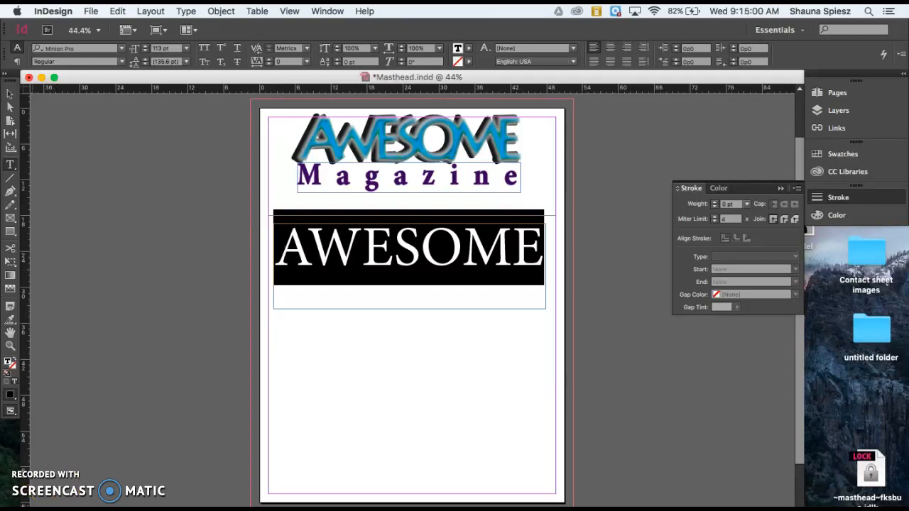
click(235, 78)
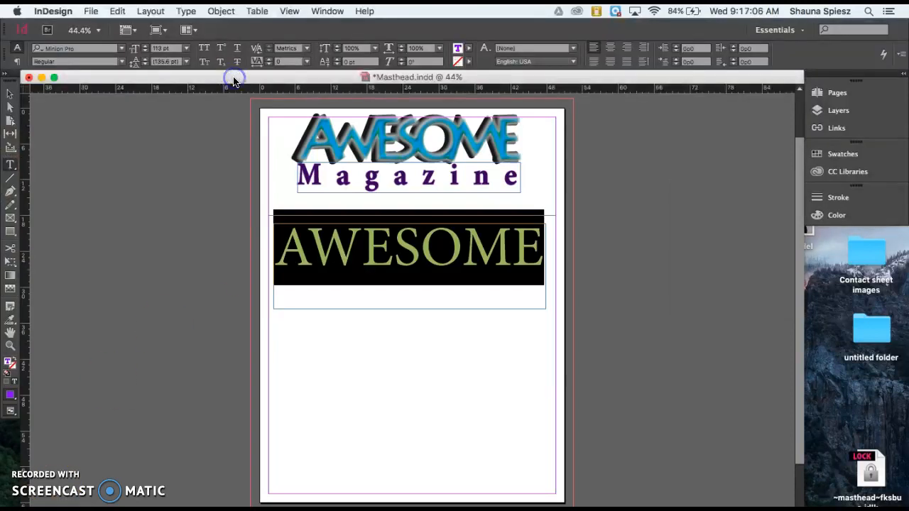
click(10, 278)
click(14, 281)
double_click(10, 278)
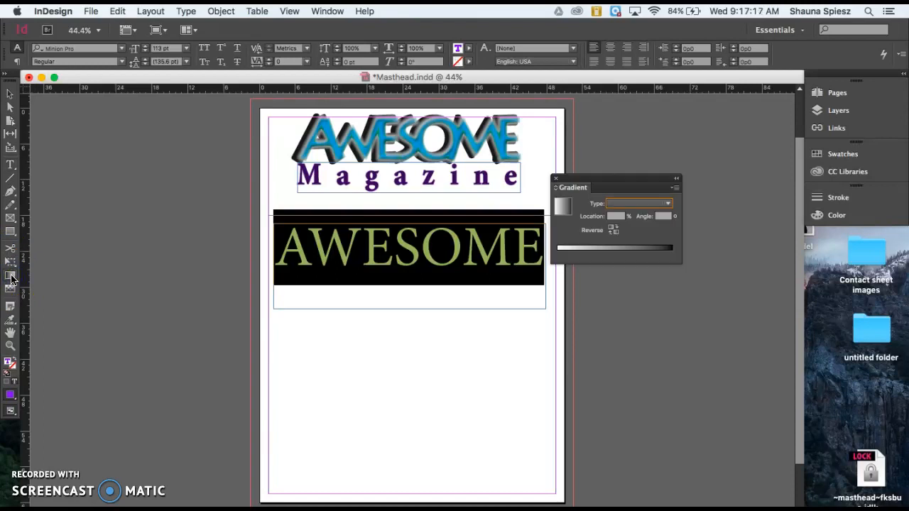
drag(638, 182, 677, 173)
click(673, 237)
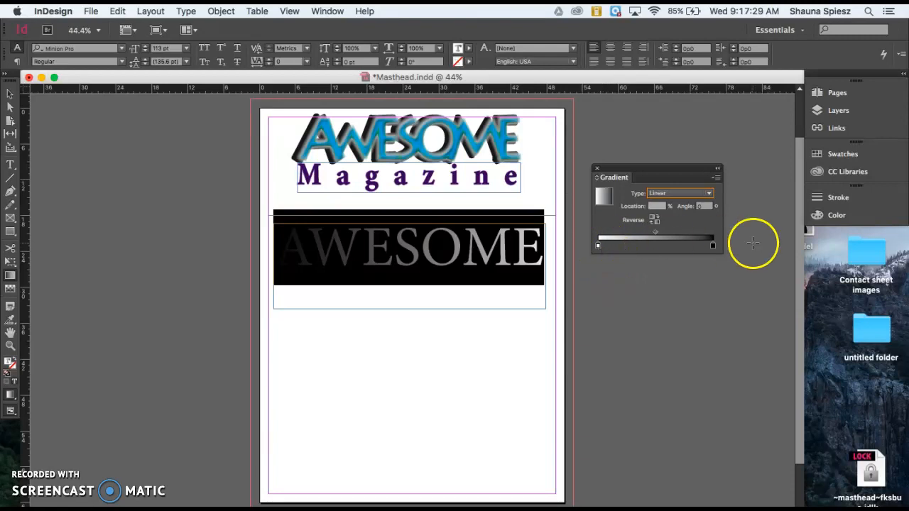
- Select the gradient's black end stop at 100% location and switch its color model to RGB
click(712, 246)
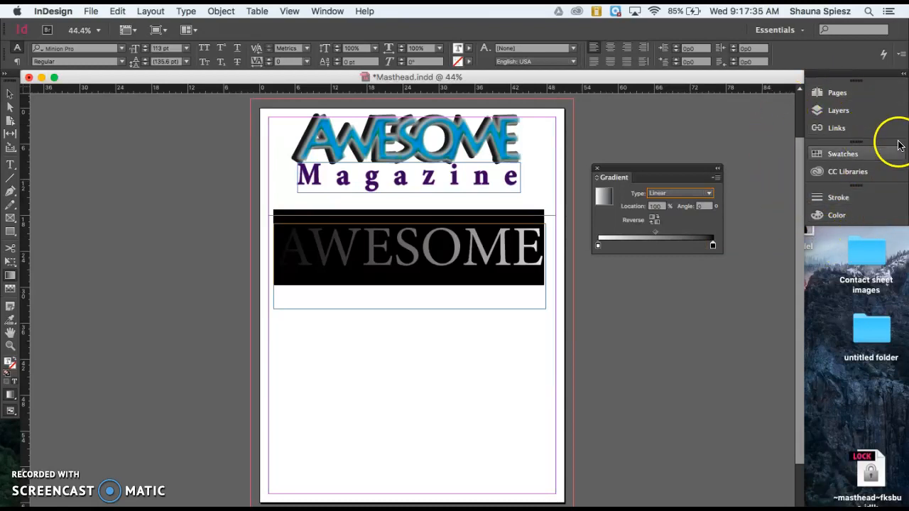
click(857, 216)
click(645, 239)
drag(670, 168, 617, 168)
click(662, 245)
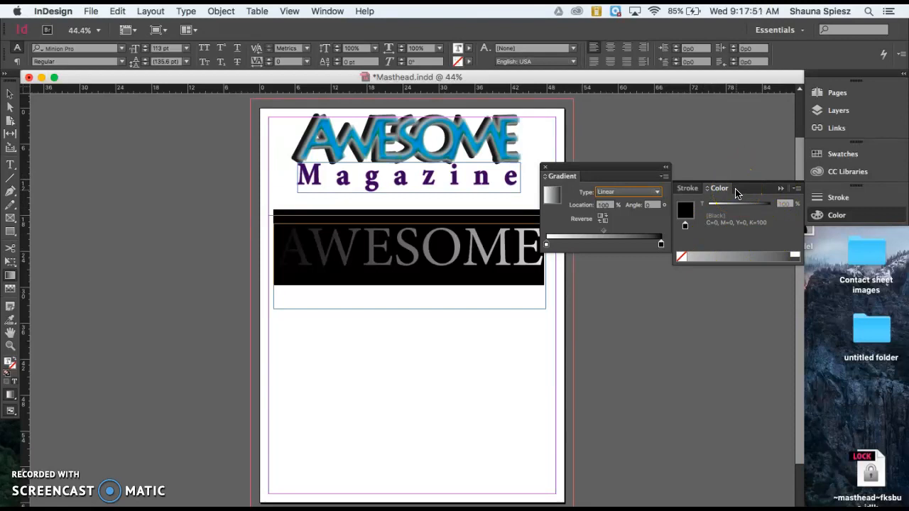
click(797, 190)
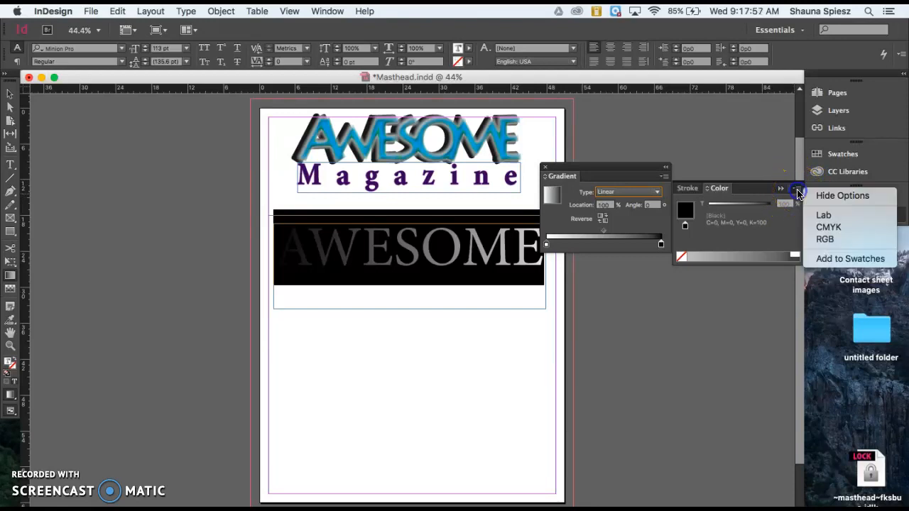
click(820, 239)
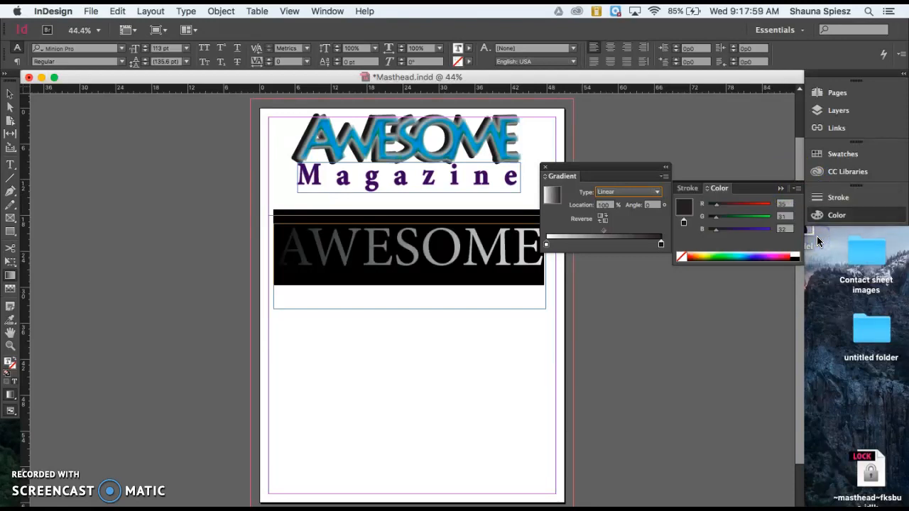
- Try several spectrum colors for the gradient's end stop, settling on blue (R 0, G 57, B 191)
click(757, 258)
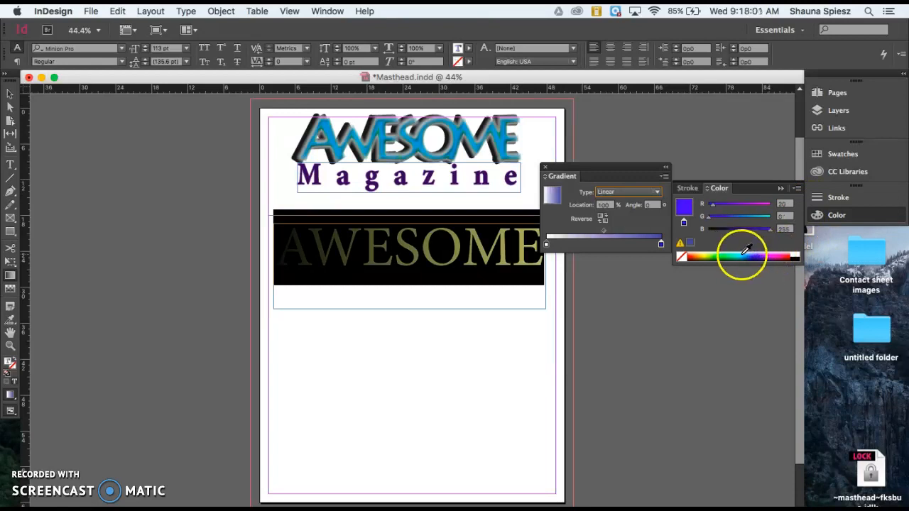
click(743, 253)
click(724, 253)
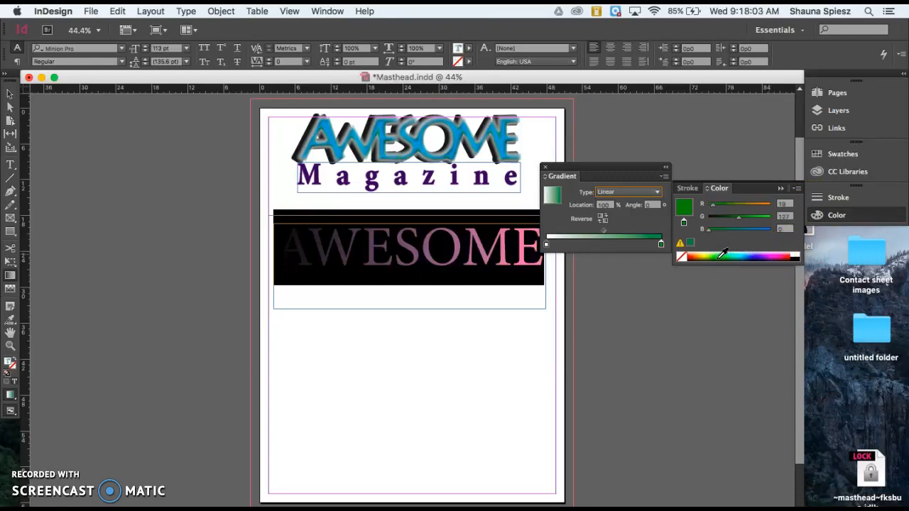
click(710, 254)
click(744, 254)
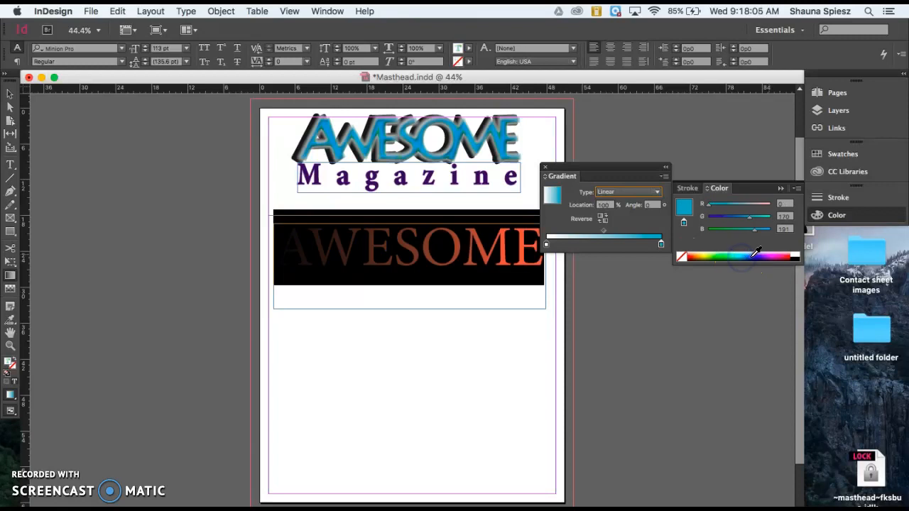
click(757, 253)
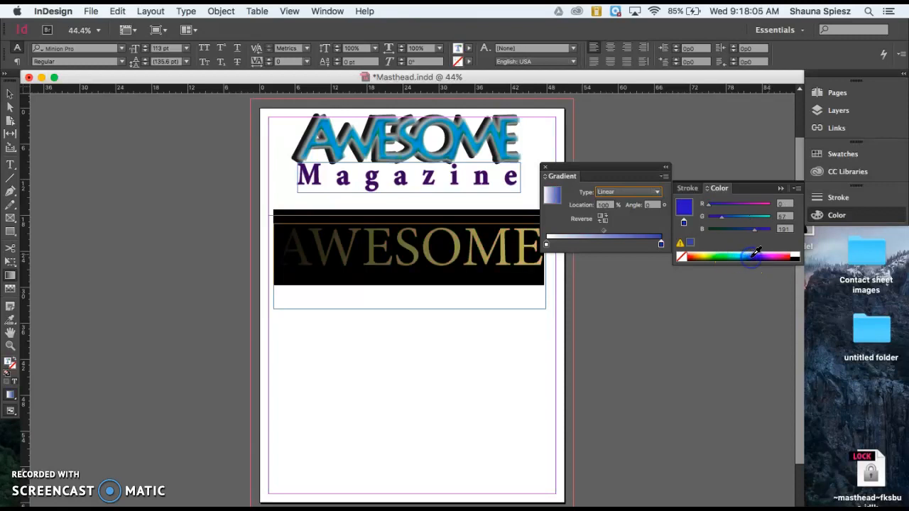
- Recolor the gradient's white start stop teal (C 100, M 0, Y 58, K 0) and deselect the text
click(546, 245)
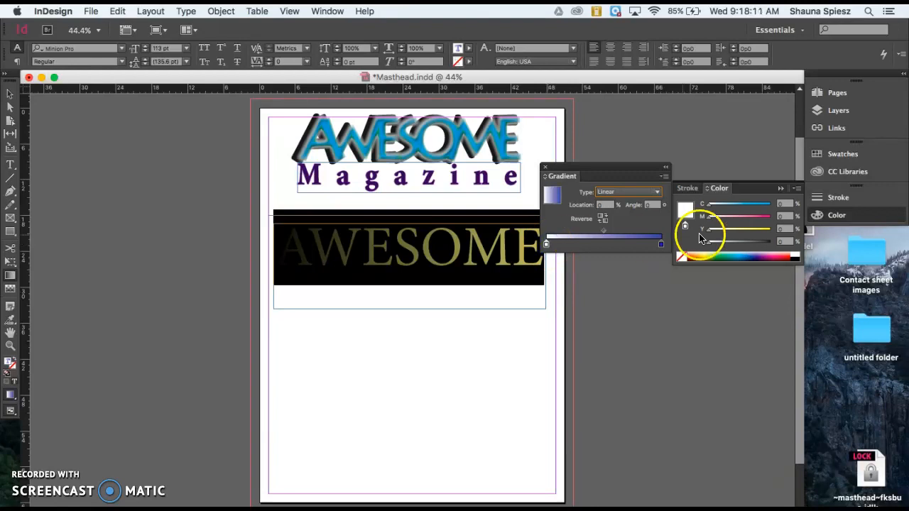
click(732, 255)
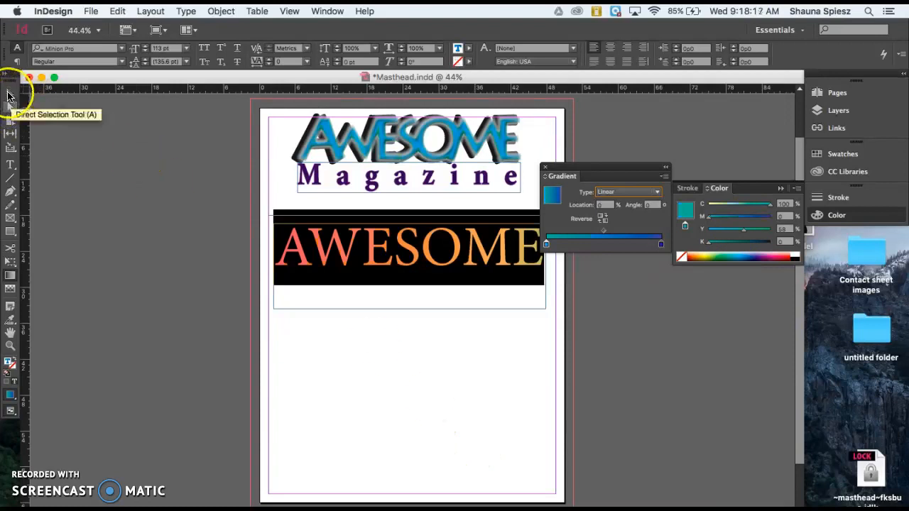
click(9, 95)
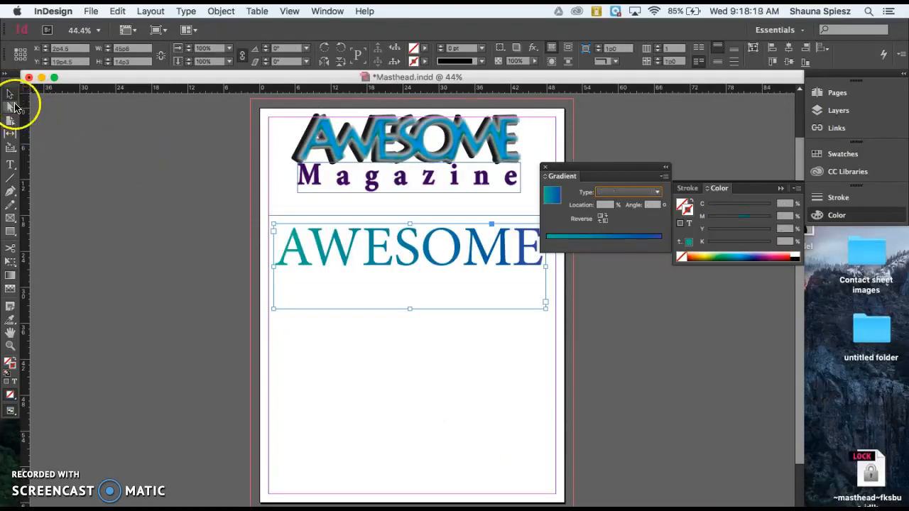
click(221, 290)
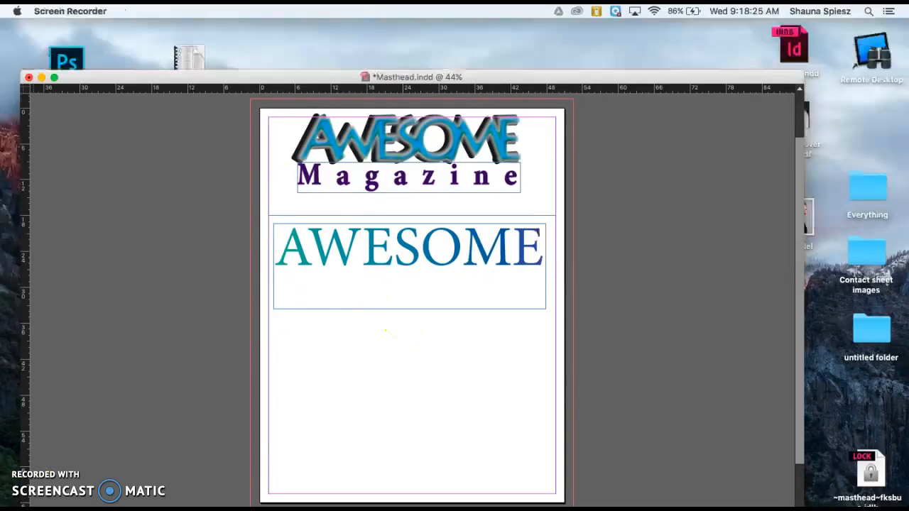
- Redirect the lower AWESOME text's gradient with the Gradient Swatch tool so it runs downward at about -87°
click(133, 77)
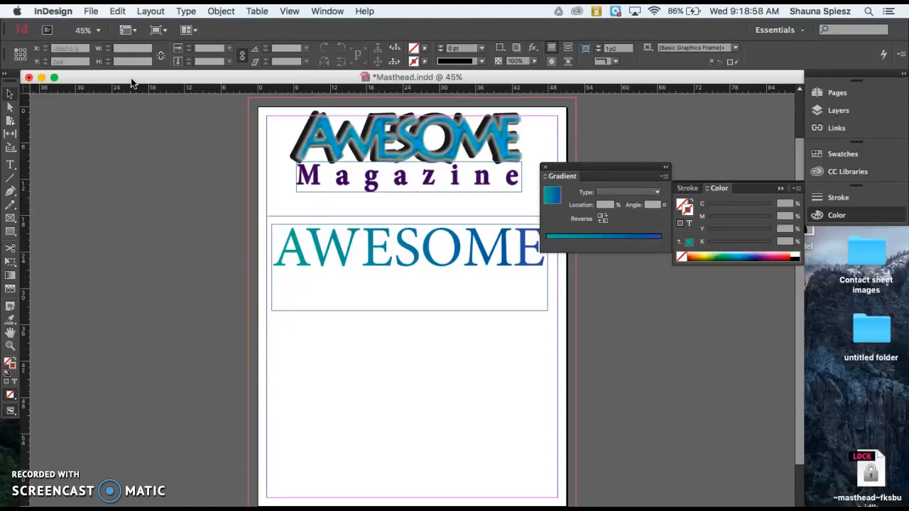
click(506, 236)
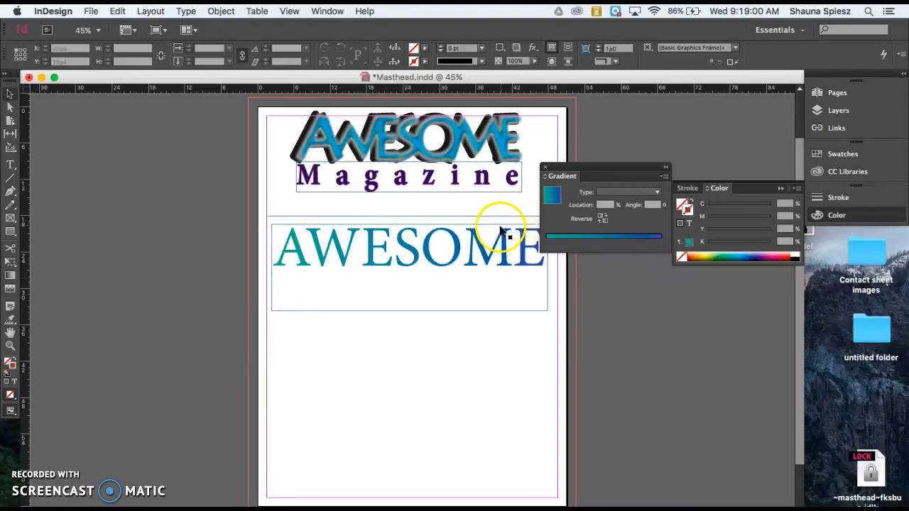
double_click(493, 245)
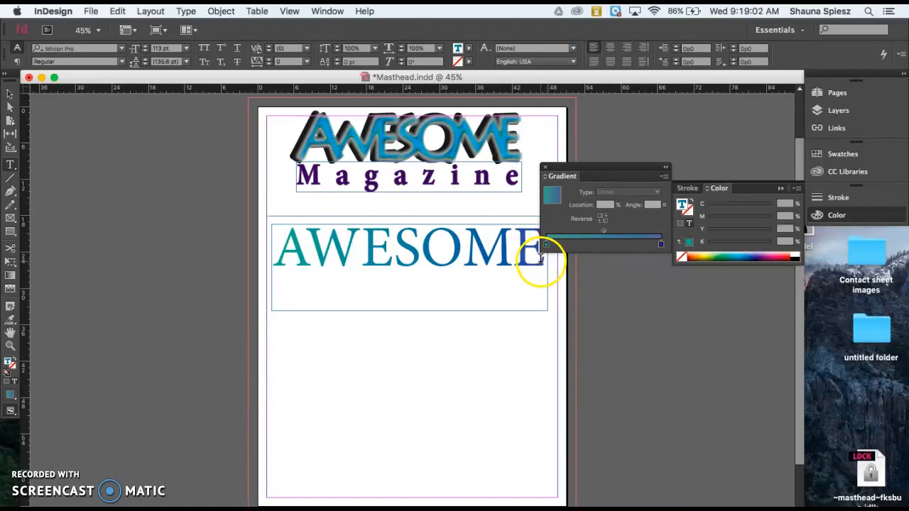
drag(538, 260, 195, 257)
click(11, 278)
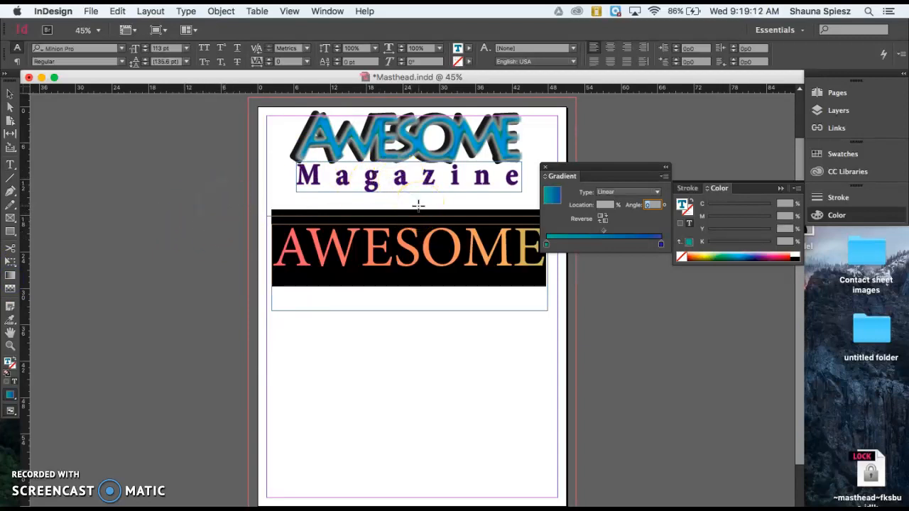
drag(416, 203, 419, 289)
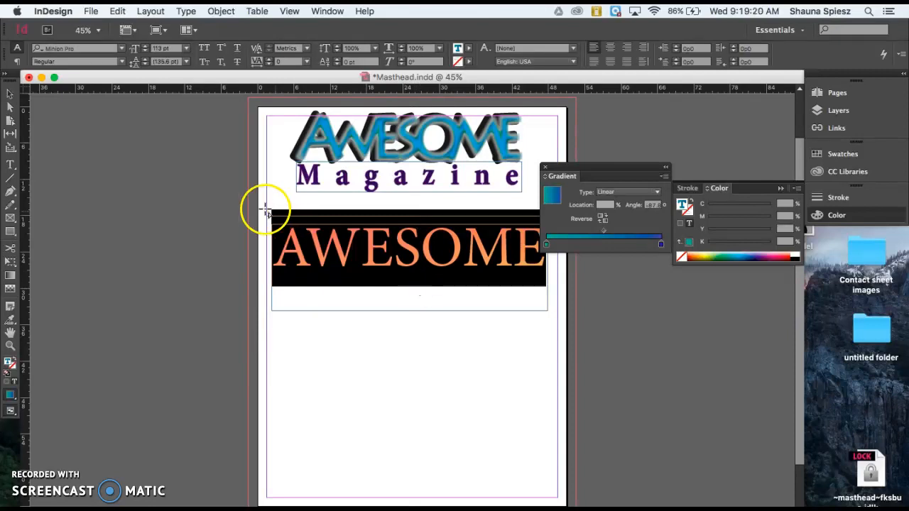
click(10, 93)
click(137, 217)
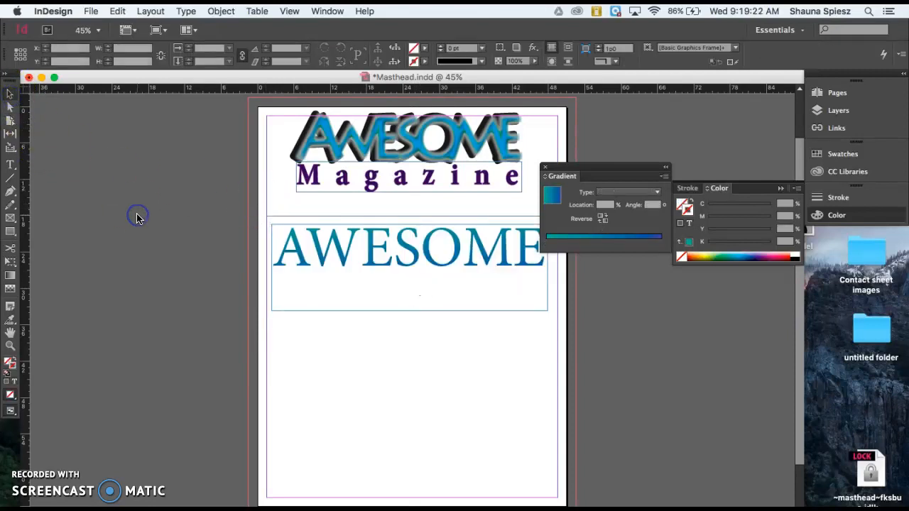
- Change the gradient type on the whole lower AWESOME text to Radial and deselect it
double_click(486, 248)
click(240, 252)
drag(283, 250, 594, 250)
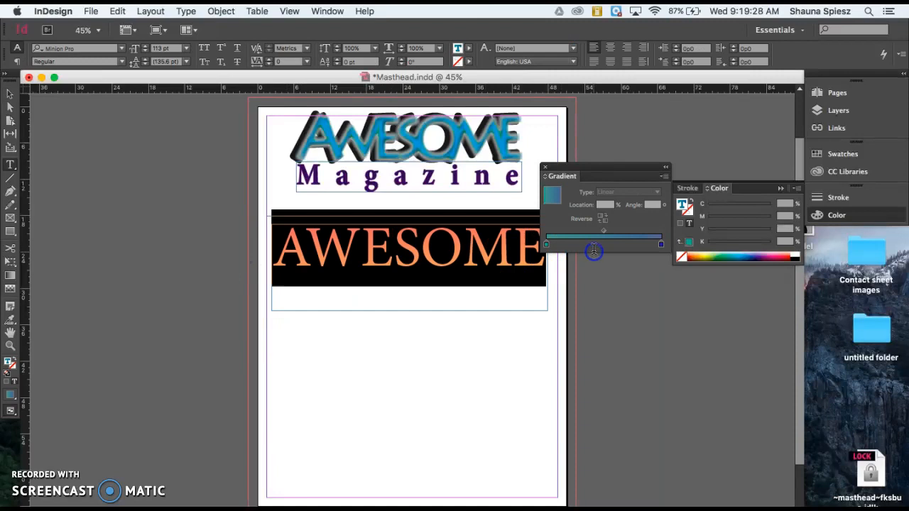
click(617, 193)
click(620, 217)
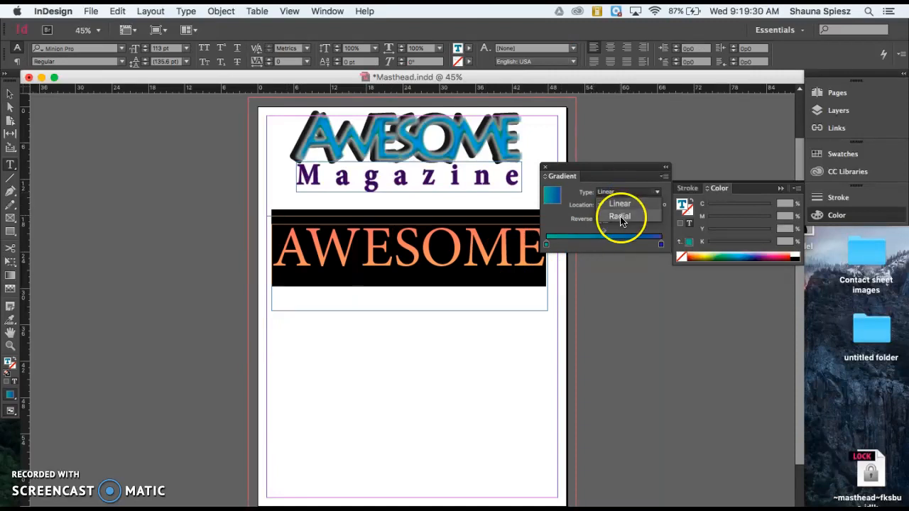
click(405, 263)
click(223, 224)
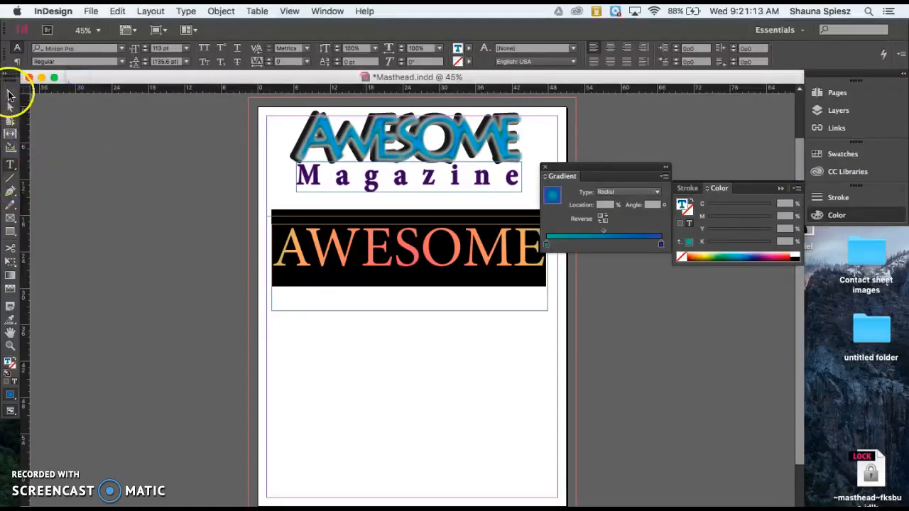
click(10, 93)
click(110, 180)
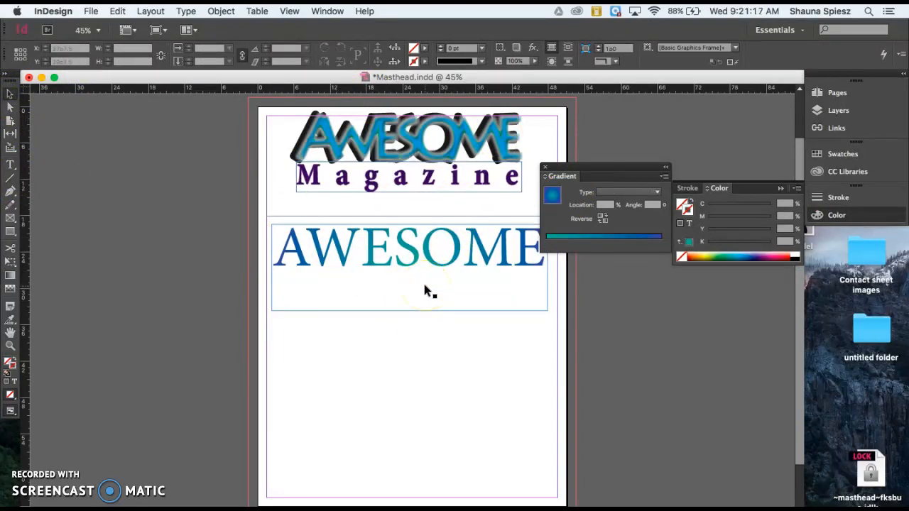
- Add a 3 pt stroke to all the letters of the lower AWESOME text
click(665, 166)
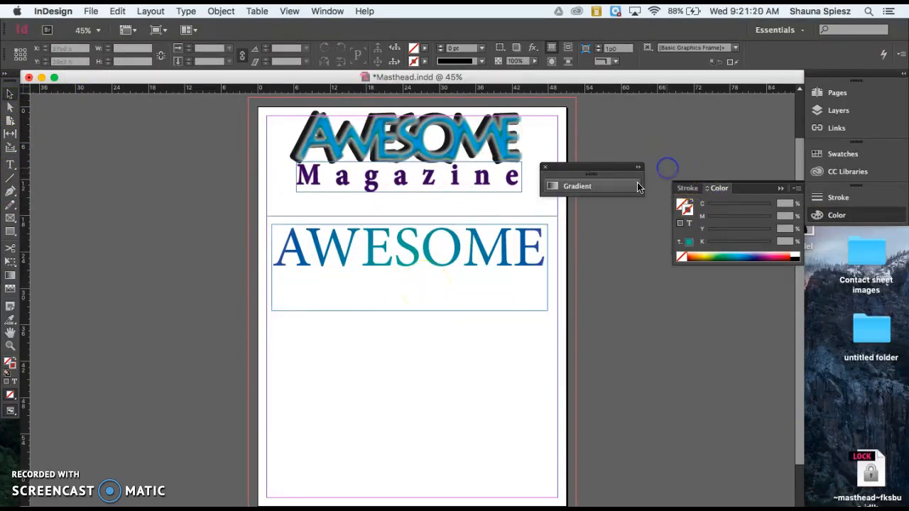
click(309, 245)
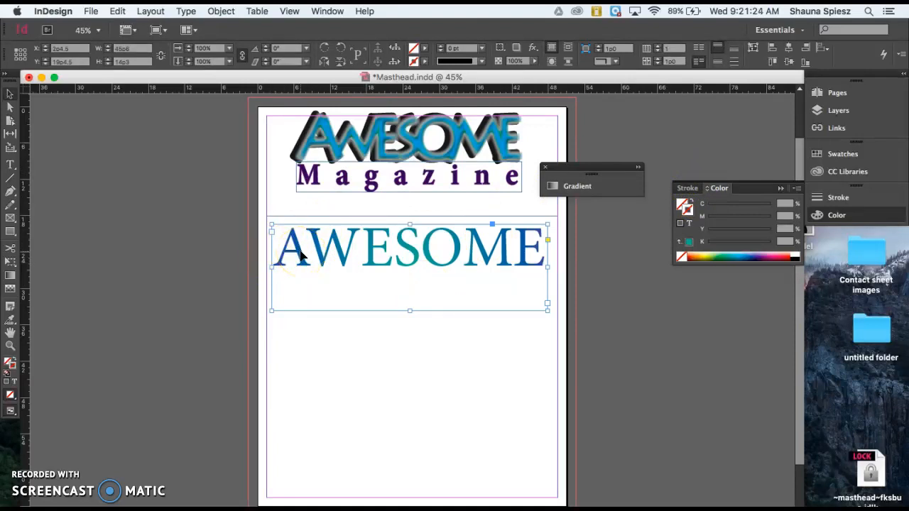
double_click(444, 258)
drag(546, 252, 99, 245)
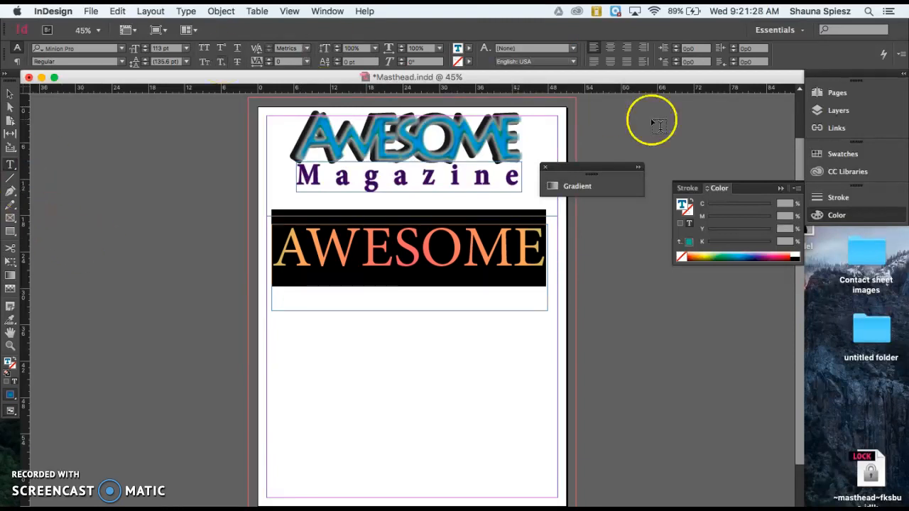
click(834, 197)
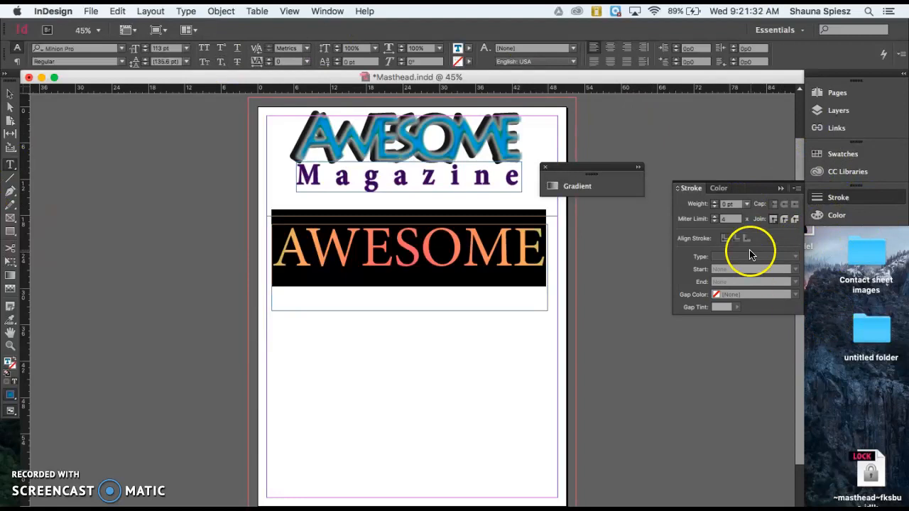
click(714, 203)
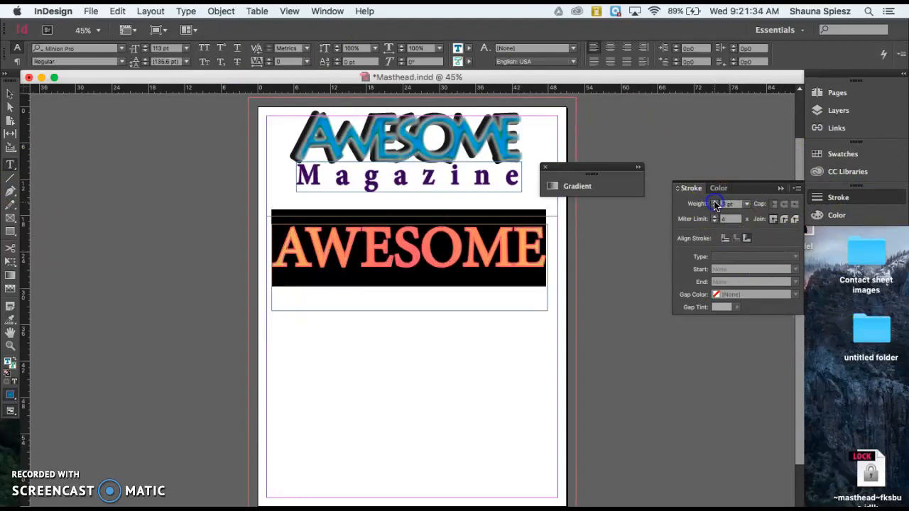
click(686, 249)
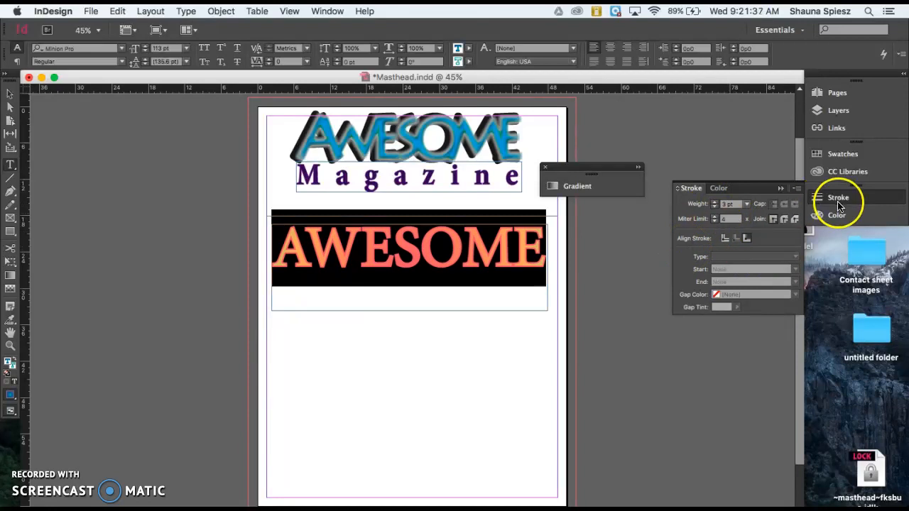
- Swap the AWESOME text's fill and stroke colors, and recolor its stroke purple (C 50, M 100, Y 0, K 25)
click(717, 189)
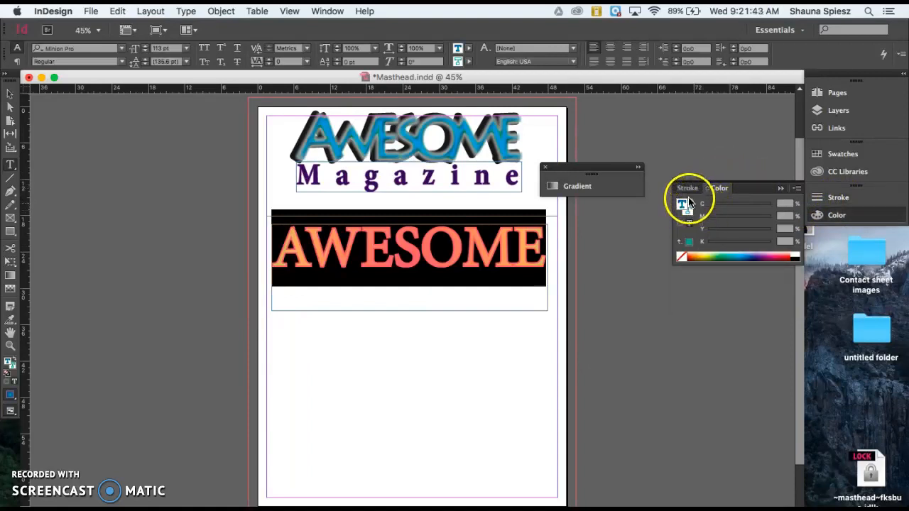
click(688, 206)
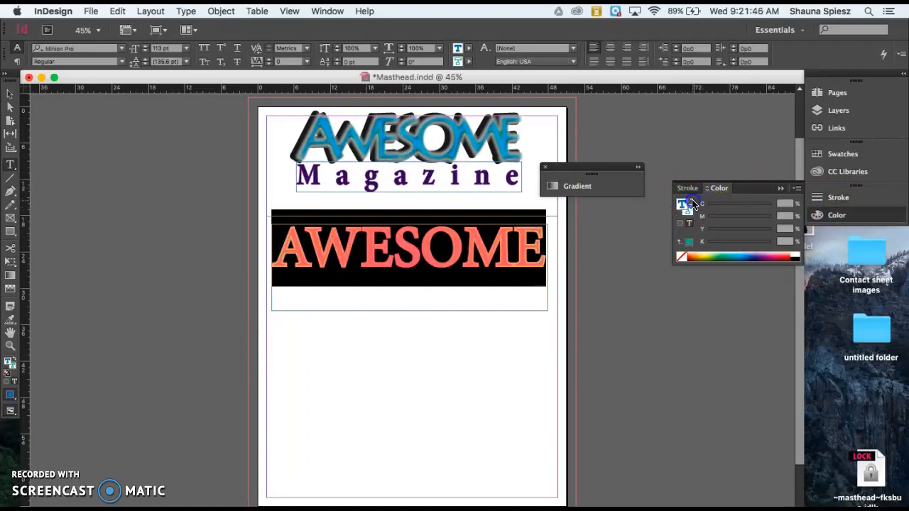
click(690, 210)
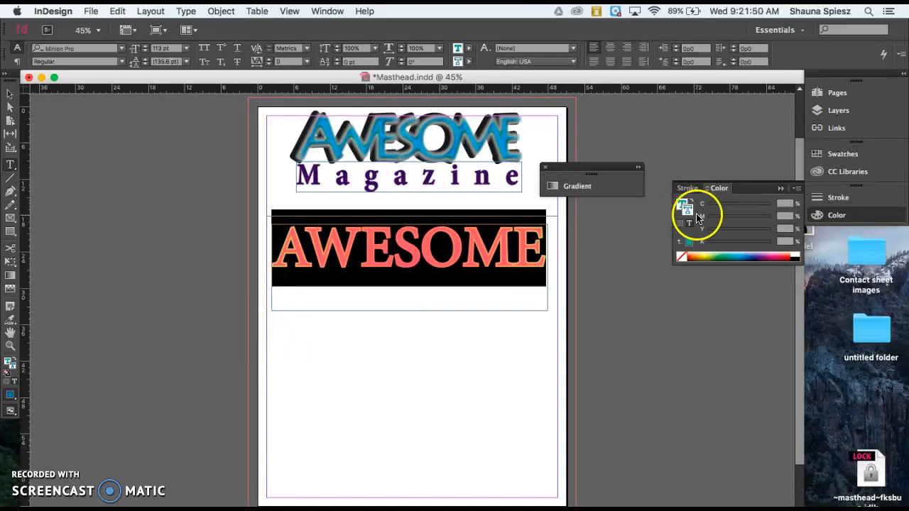
click(744, 257)
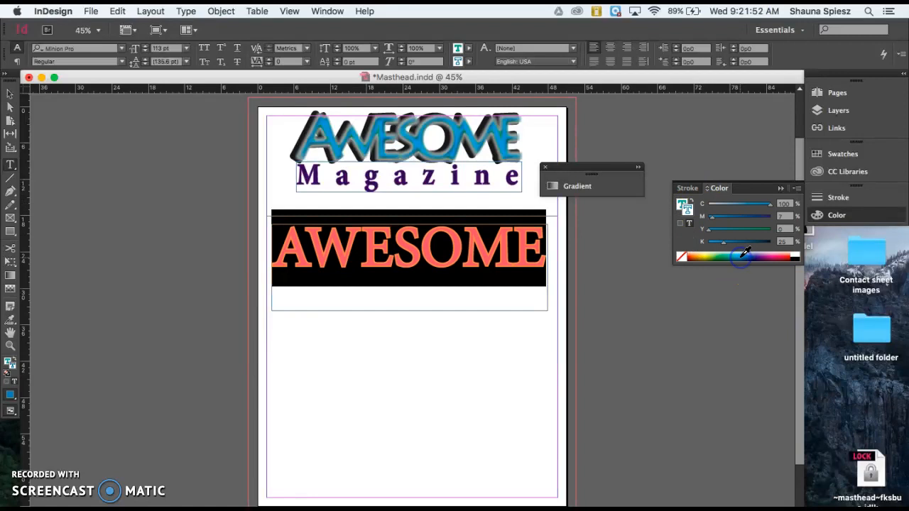
click(765, 257)
click(639, 167)
click(8, 98)
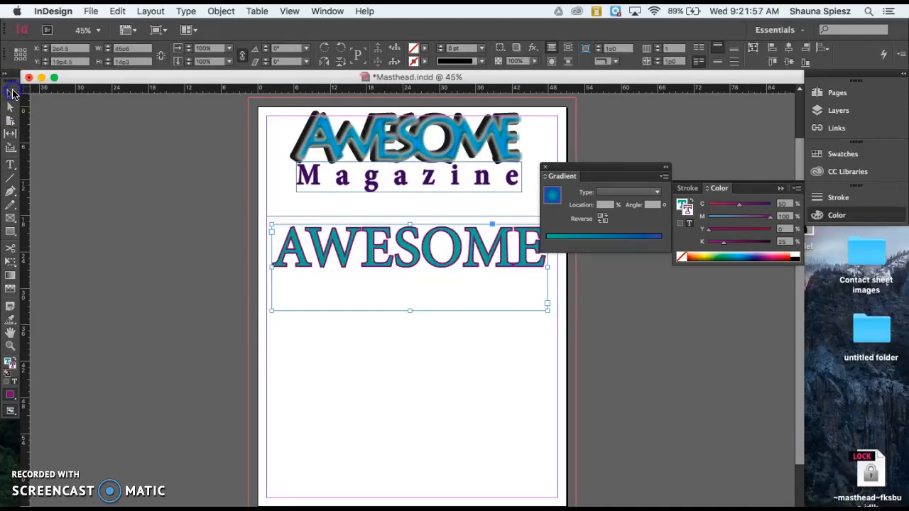
click(182, 212)
click(89, 415)
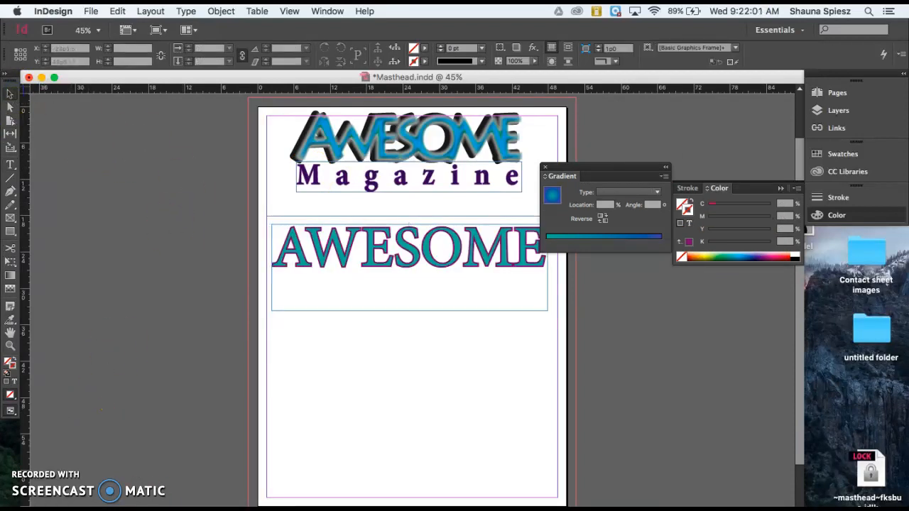